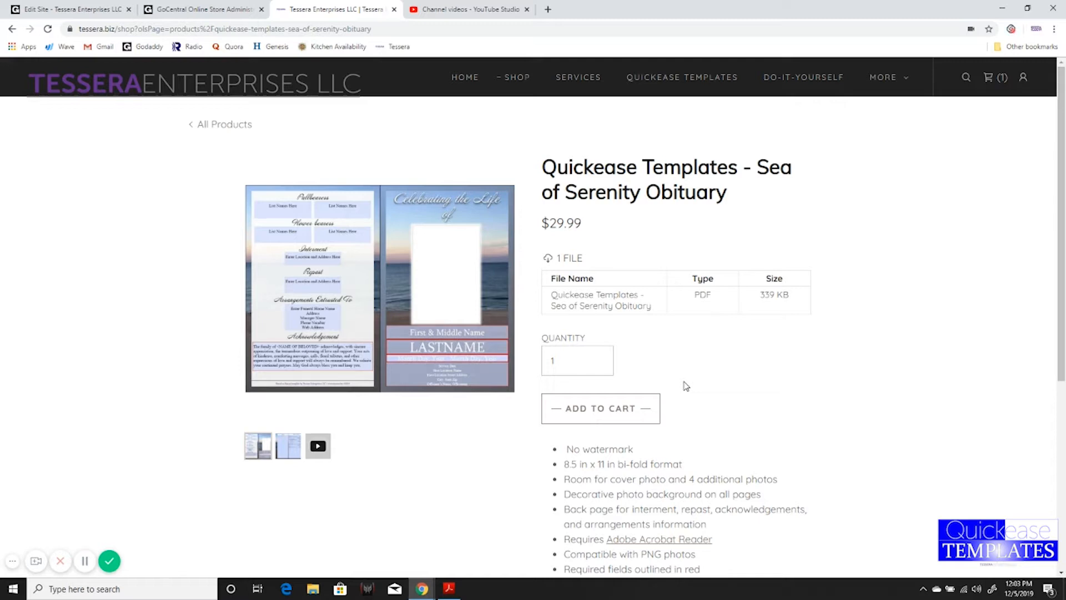
- Review the Sea of Serenity Obituary template's file details, features and requirements on its product page
scroll(687, 386, down, 2)
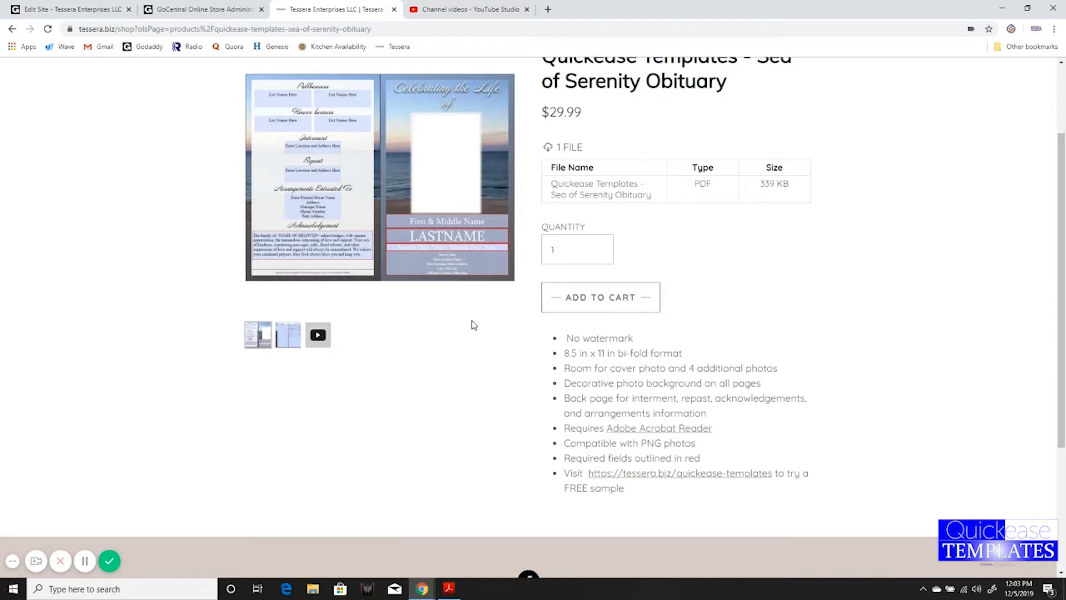
click(654, 433)
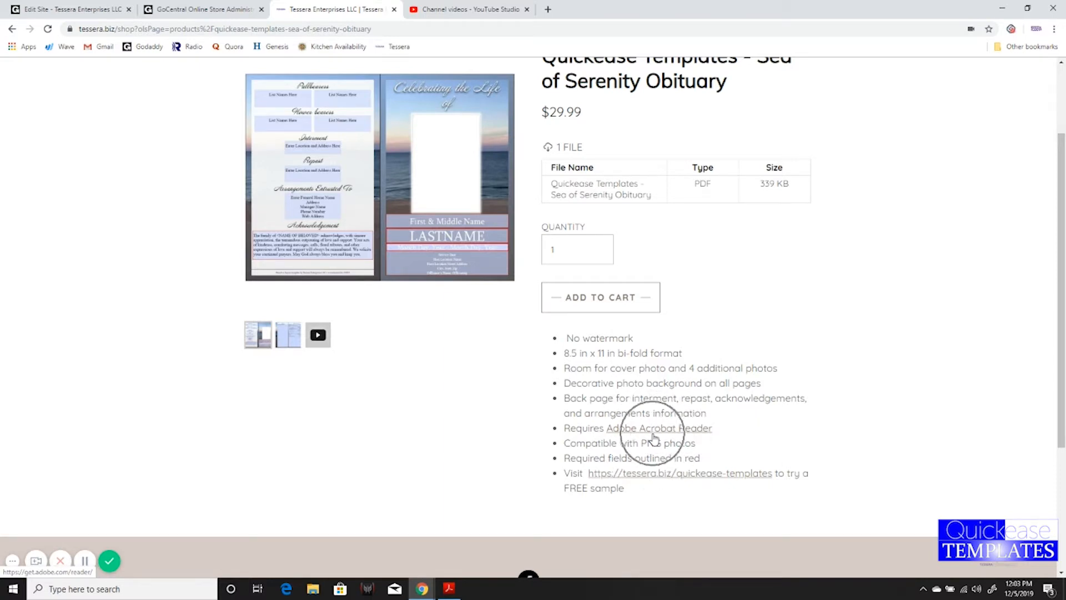
scroll(654, 436, up, 2)
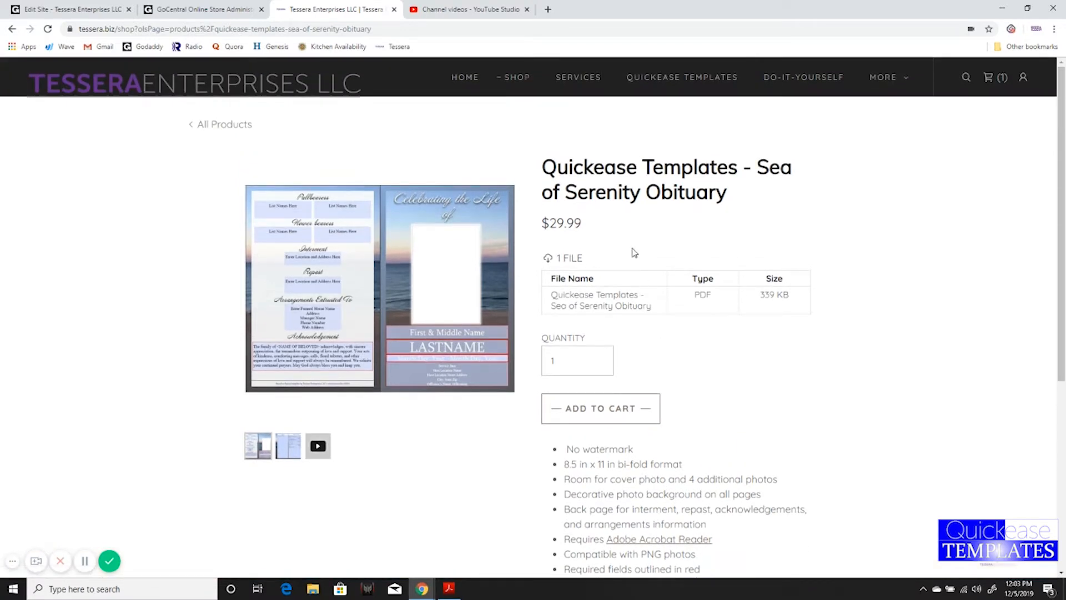
scroll(633, 251, down, 2)
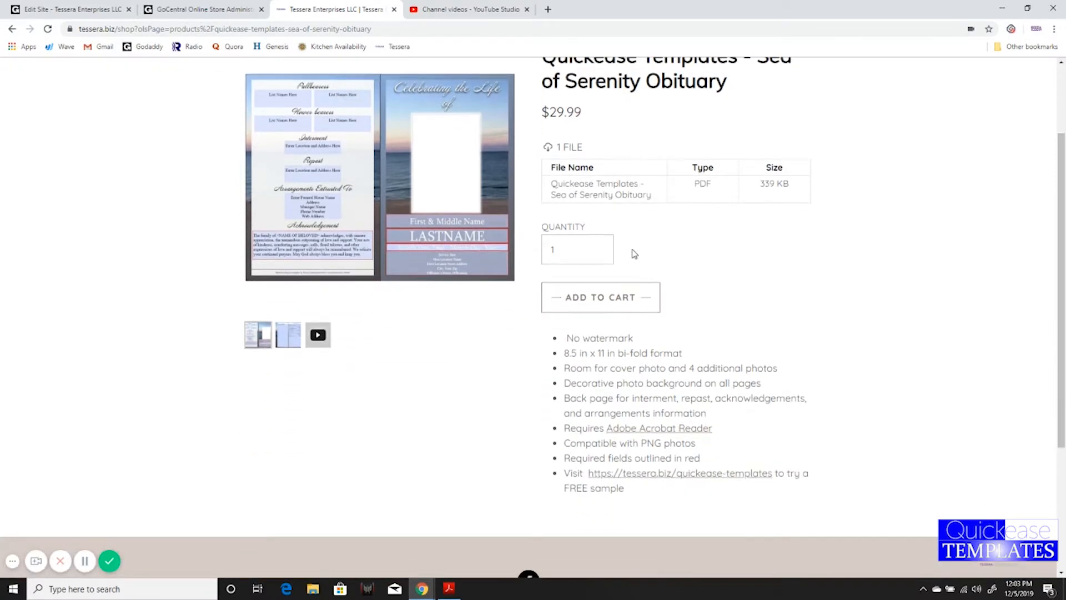
- Switch to Adobe Acrobat Reader and insert the portrait JPG from the Desktop into the cover photo frame of the obituary template
click(451, 588)
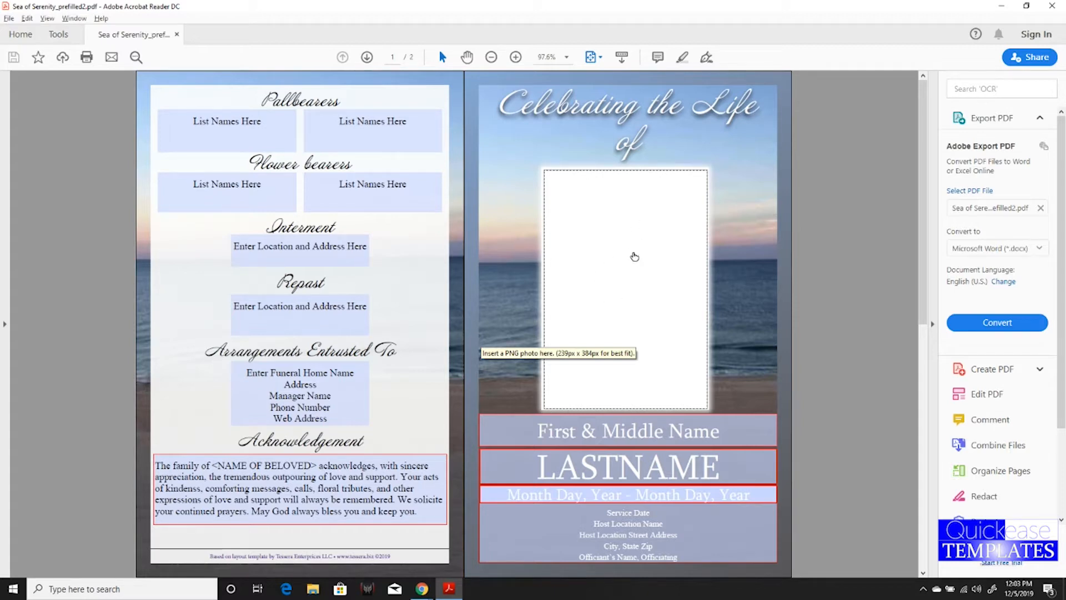
click(615, 267)
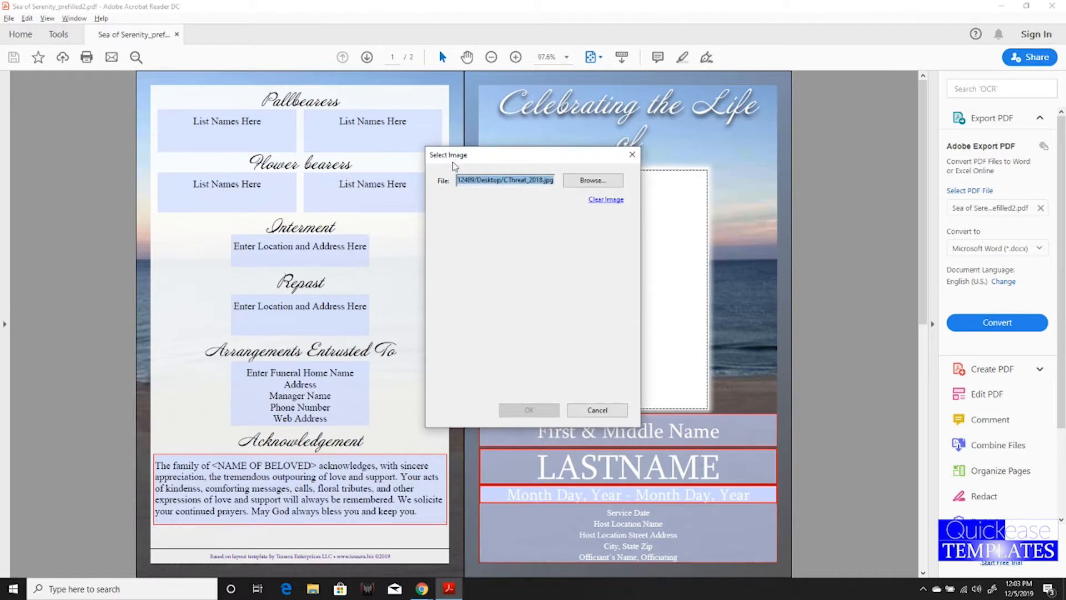
key(ctrl)
key(ctrl)
key(ctrl)
key(ctrl)
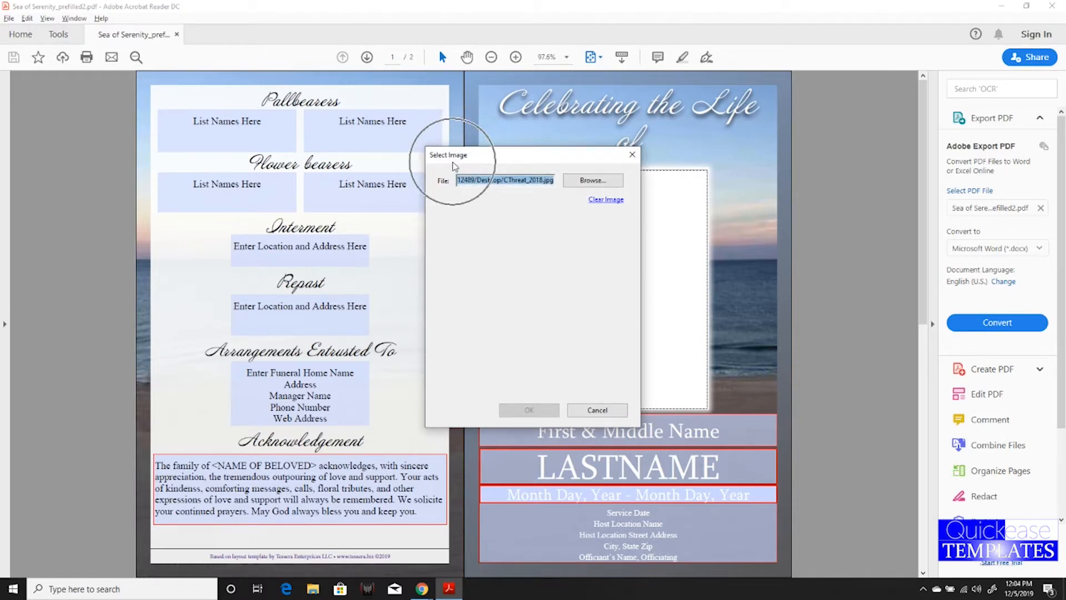
key(ctrl)
key(ctrl)
key(ctrl)
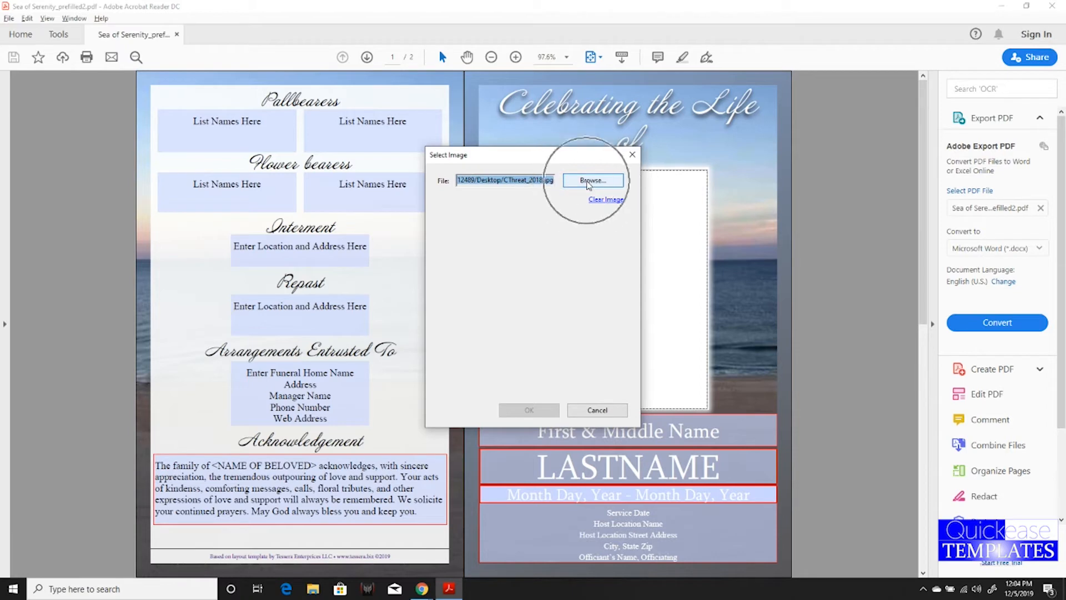
key(ctrl)
key(ctrl)
key(ctrl)
key(ctrl)
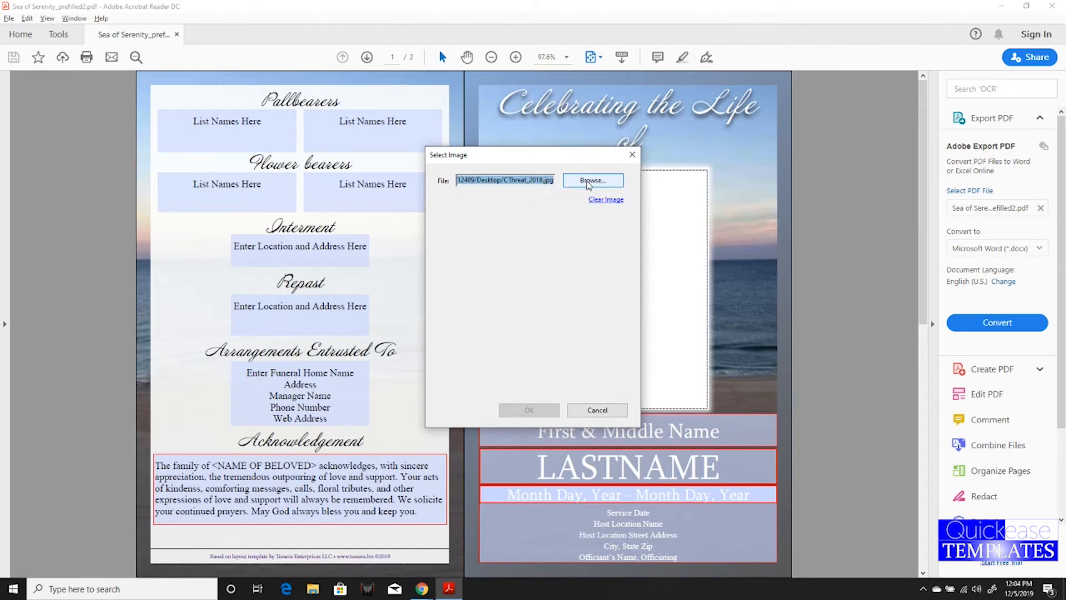
key(ctrl)
click(588, 182)
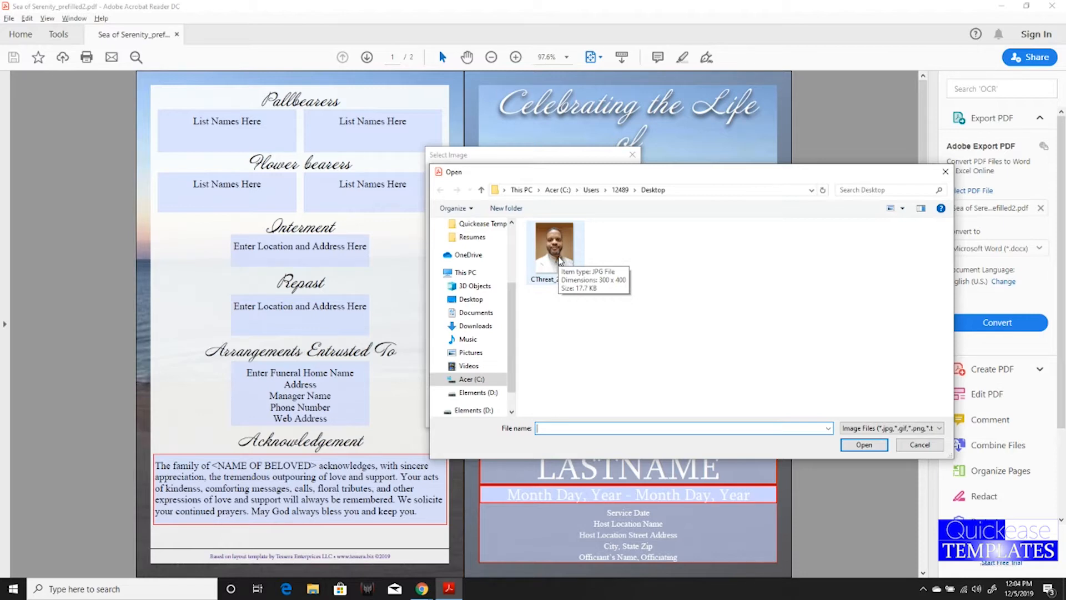
click(557, 256)
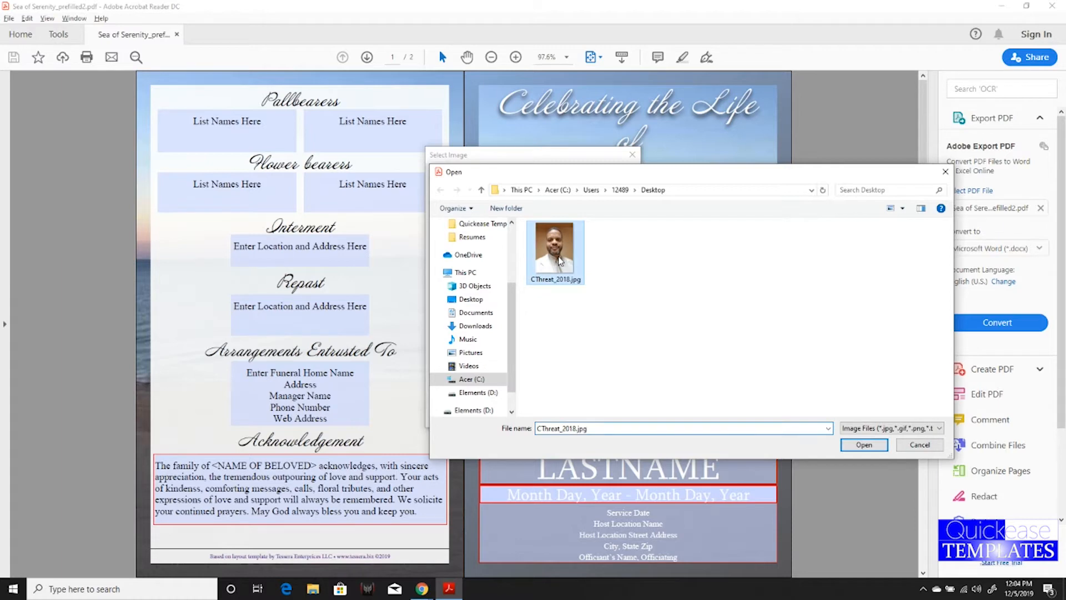
click(868, 448)
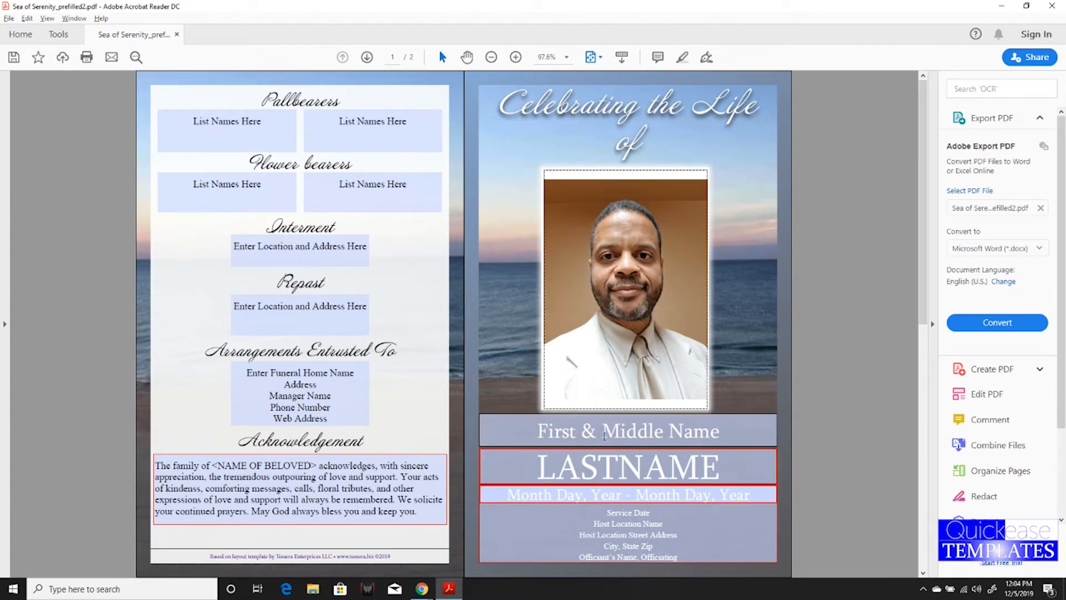
- Replace the cover's name placeholders with the deceased's first and middle names and the last name in capitals
drag(542, 432, 730, 432)
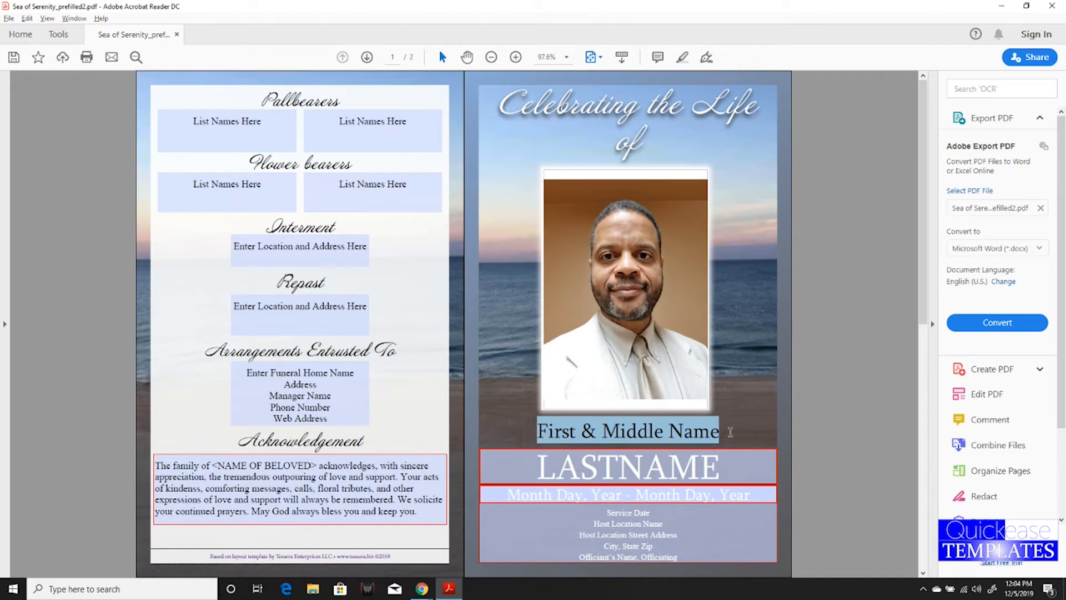
text(John)
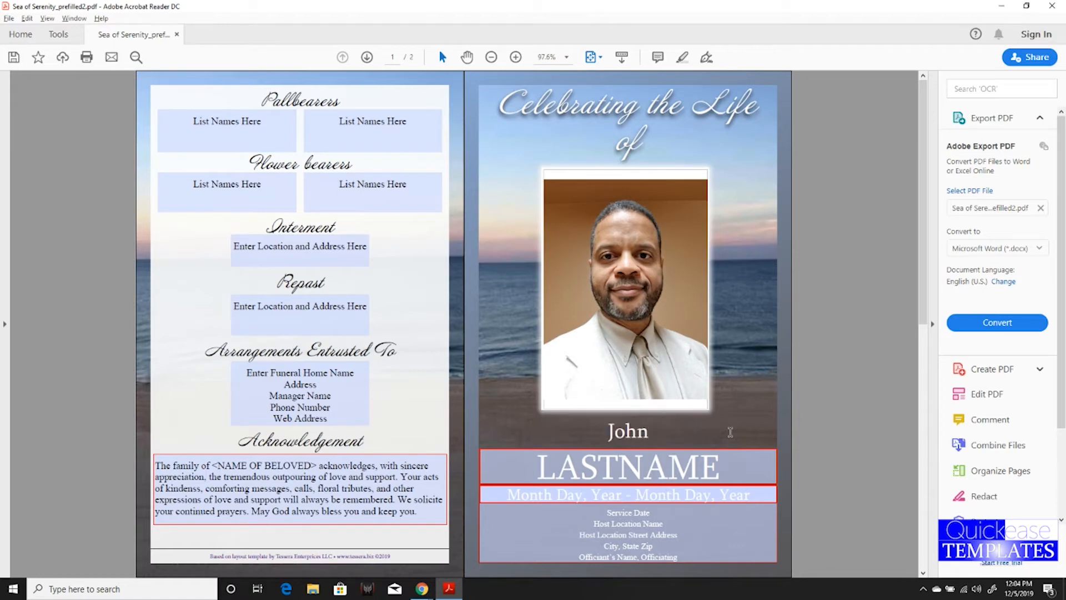
text( Joe)
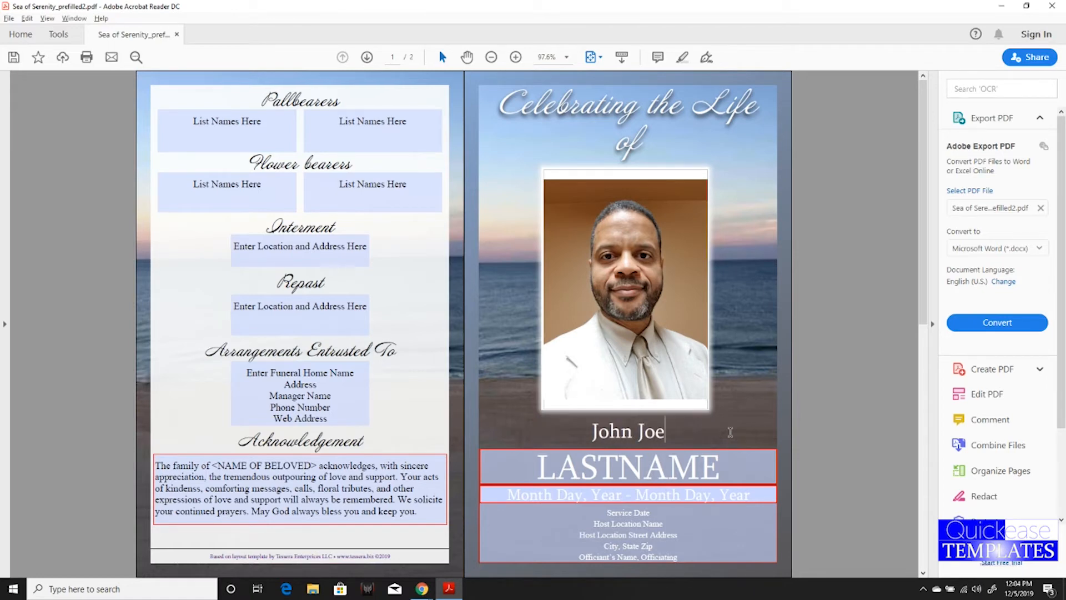
key(Tab)
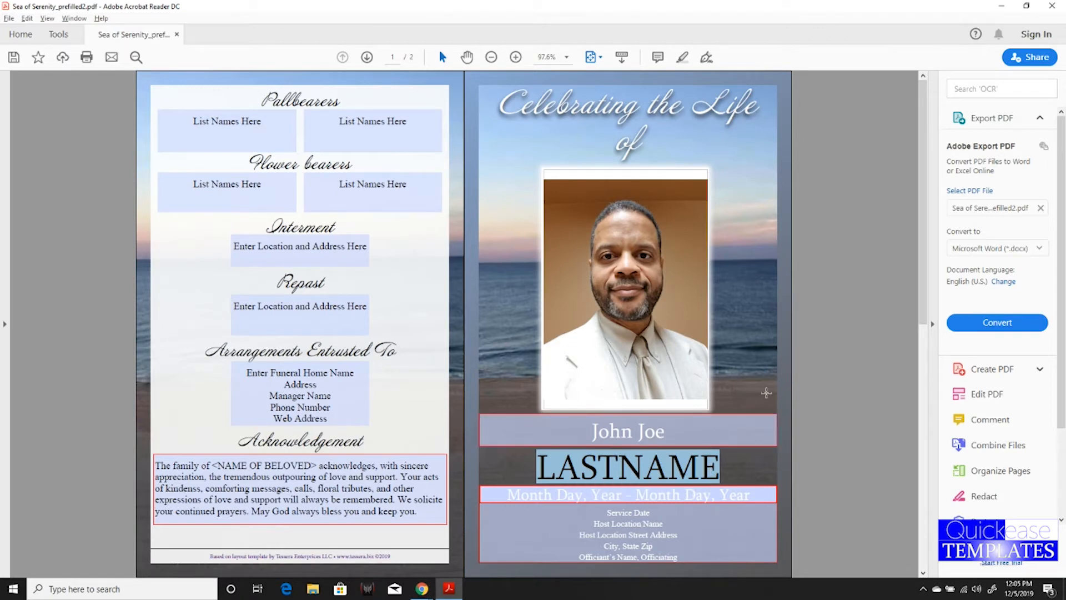
key(Caps_Lock)
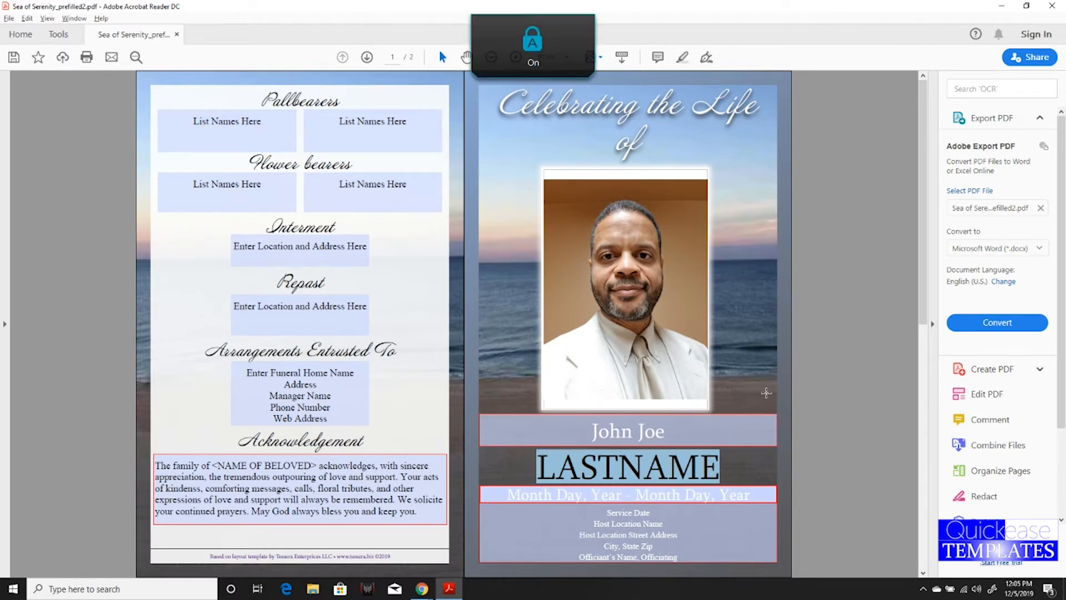
text(DOE)
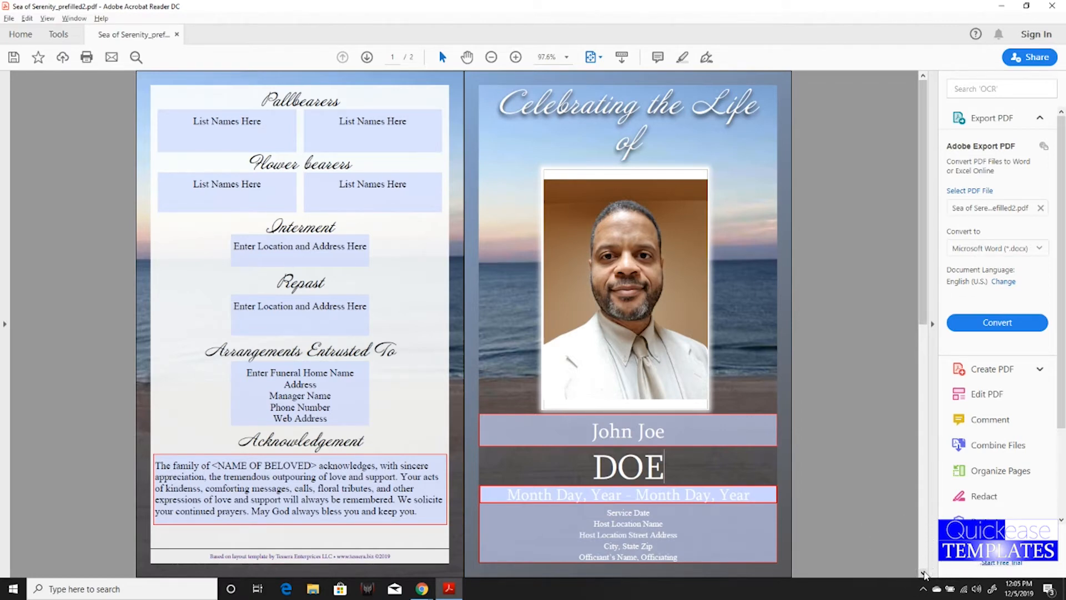
- Insert the same portrait JPG into the uppermost photo slot beside the Obituary text on page 2
click(924, 572)
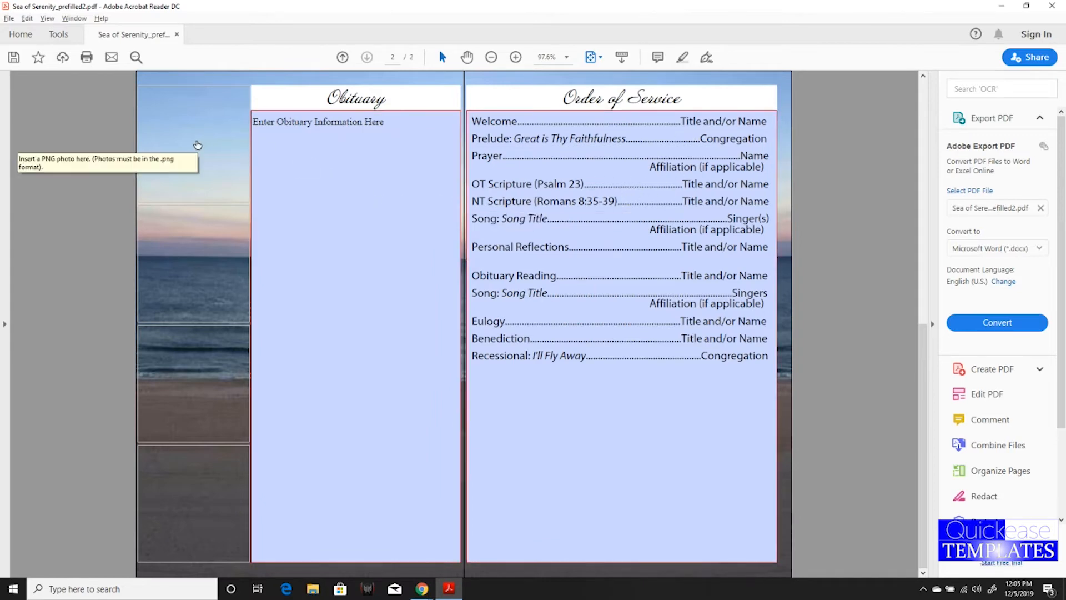
click(197, 145)
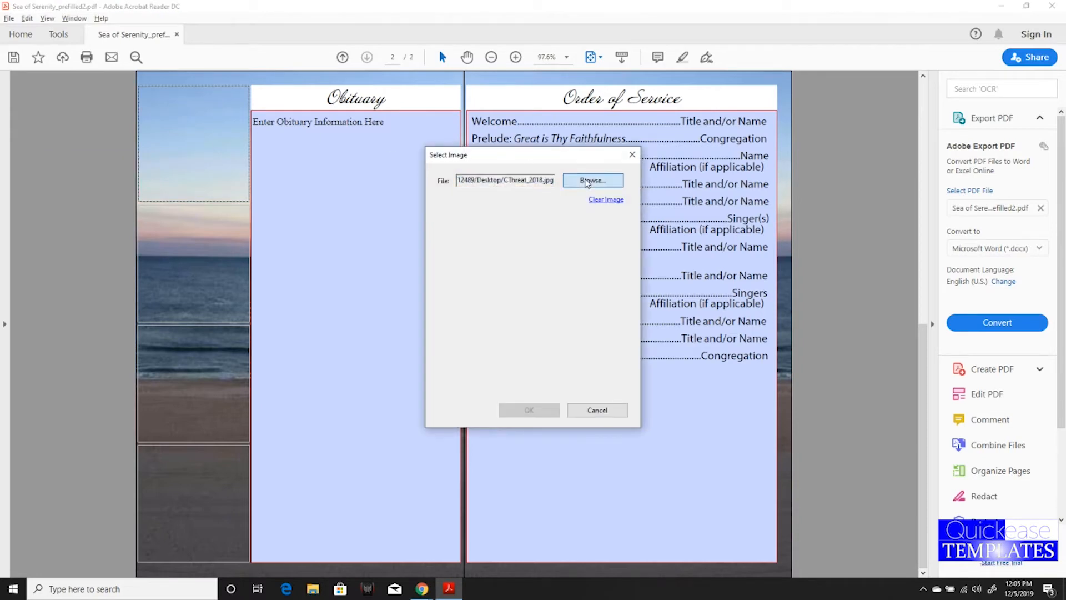
click(588, 182)
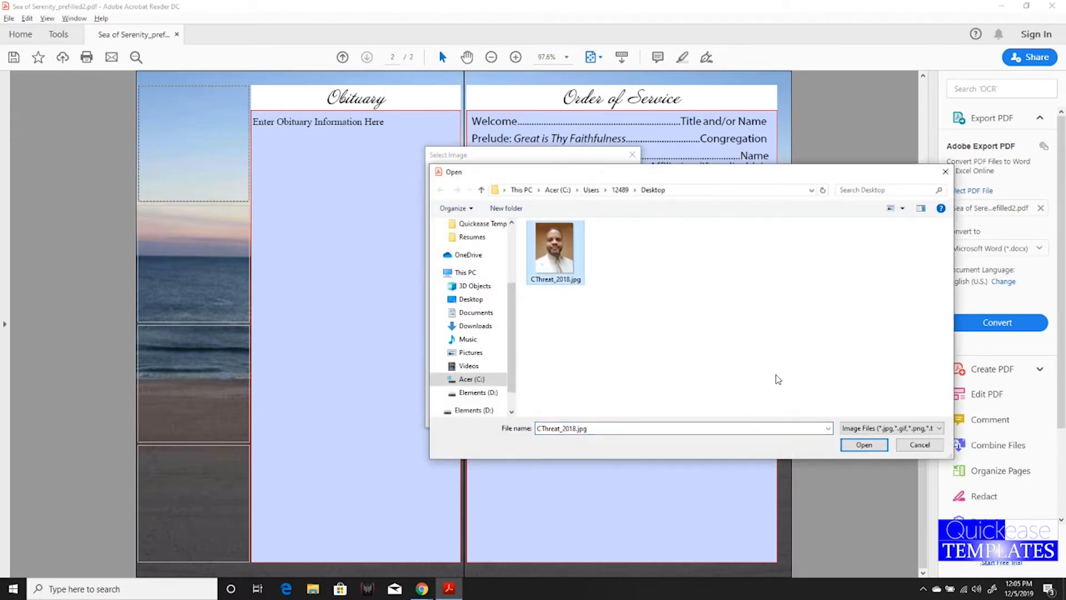
click(852, 444)
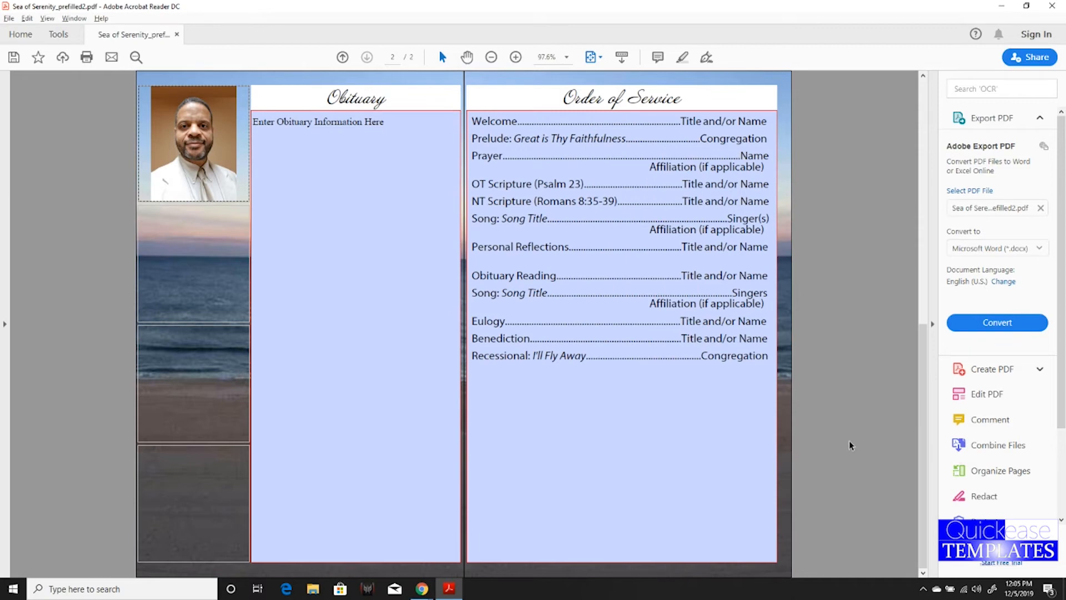
- Replace the Obituary placeholder text with "Type or copy & paste from another file."
mouse_move(255, 121)
mouse_down()
mouse_move(377, 123)
mouse_move(251, 126)
mouse_up()
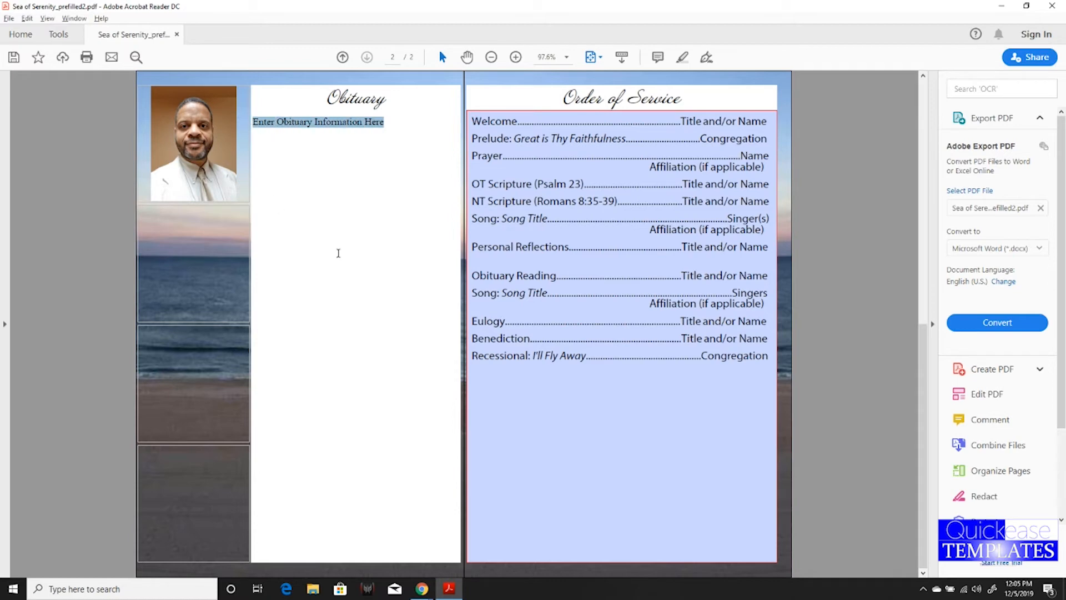
text(T)
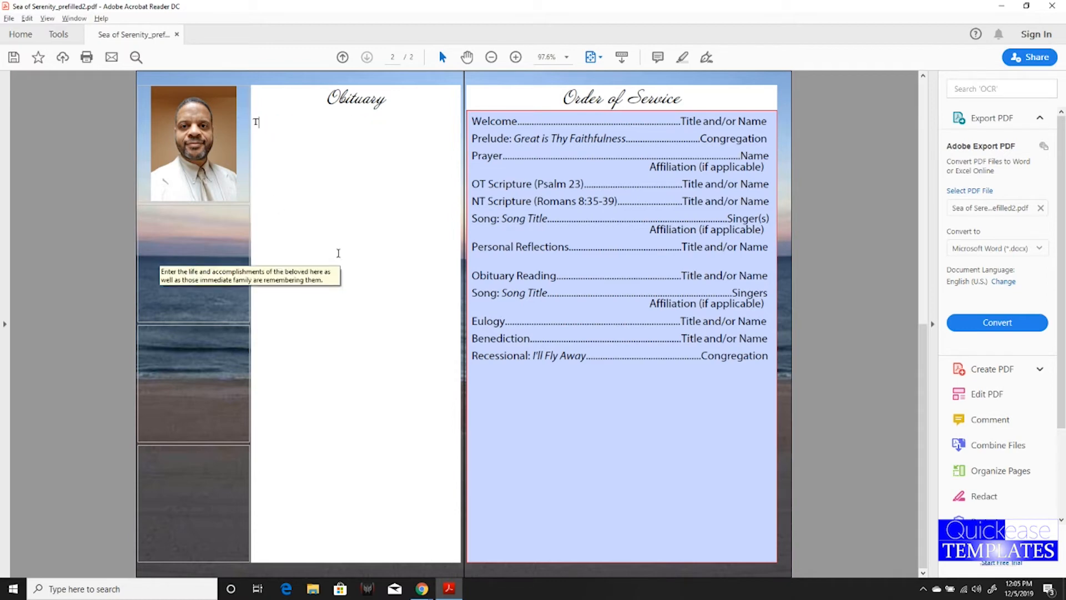
text(Y)
key(Caps_Lock)
key(BackSpace)
text(ype )
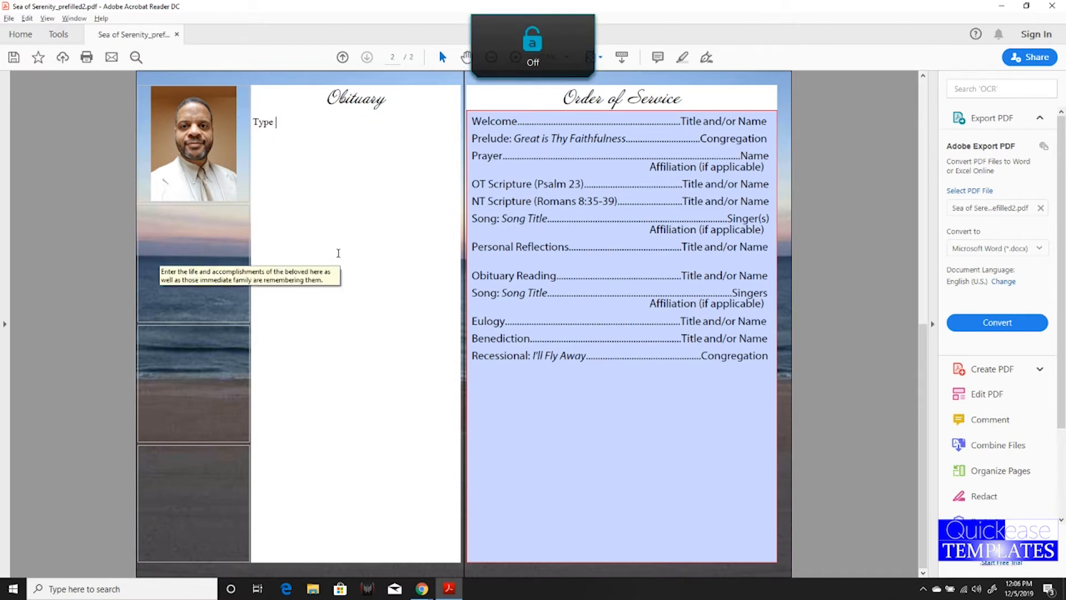
text(or copy & )
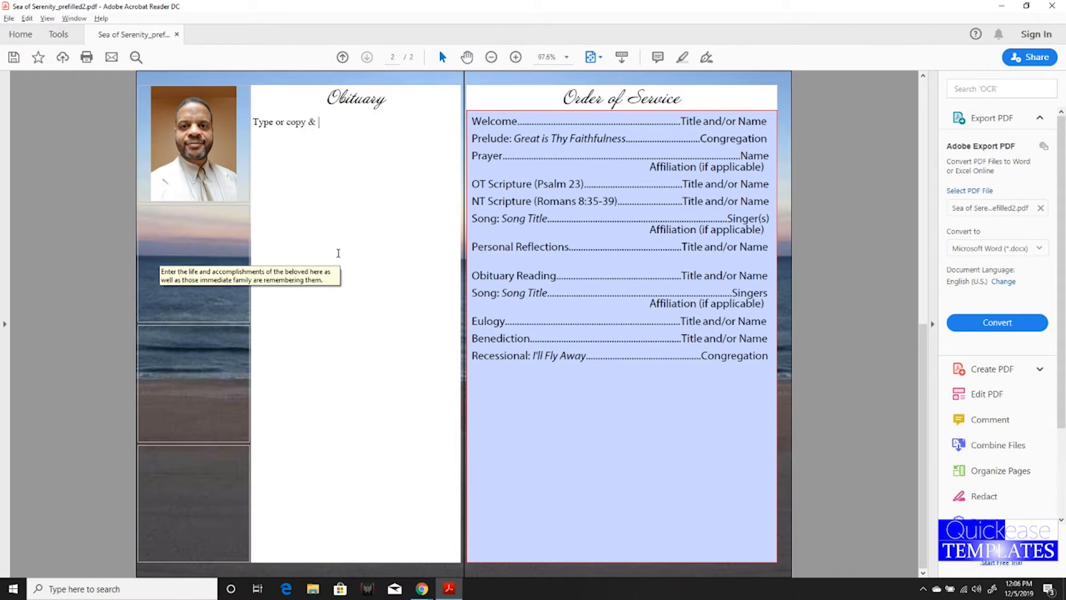
text(paste from another file.)
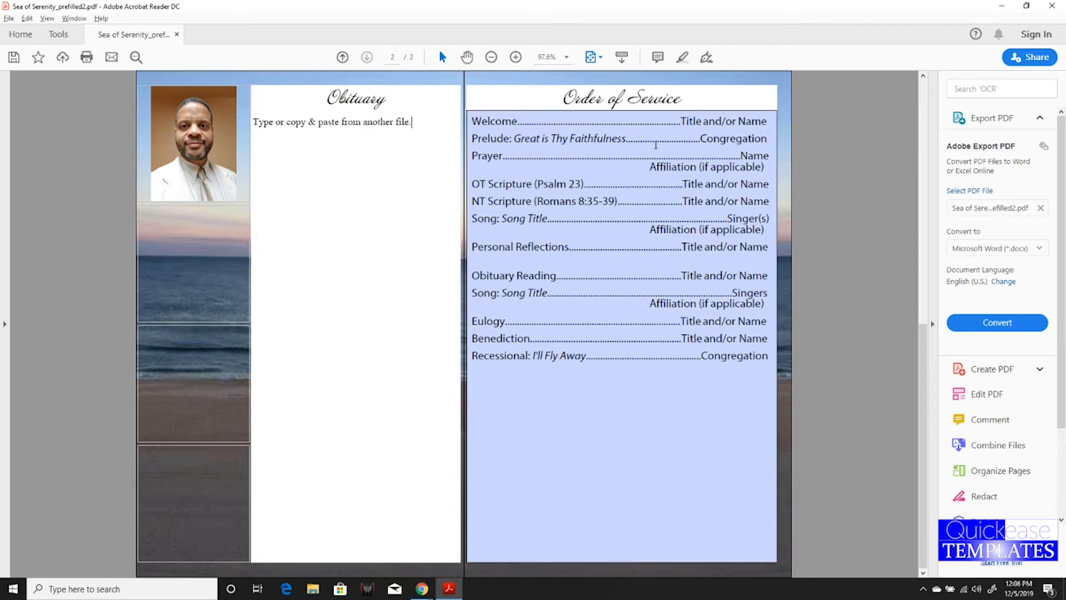
- Replace the Welcome entry's placeholder with "Pastor" and a surname, and extend its dot leader to align with the other entries
drag(682, 121, 770, 122)
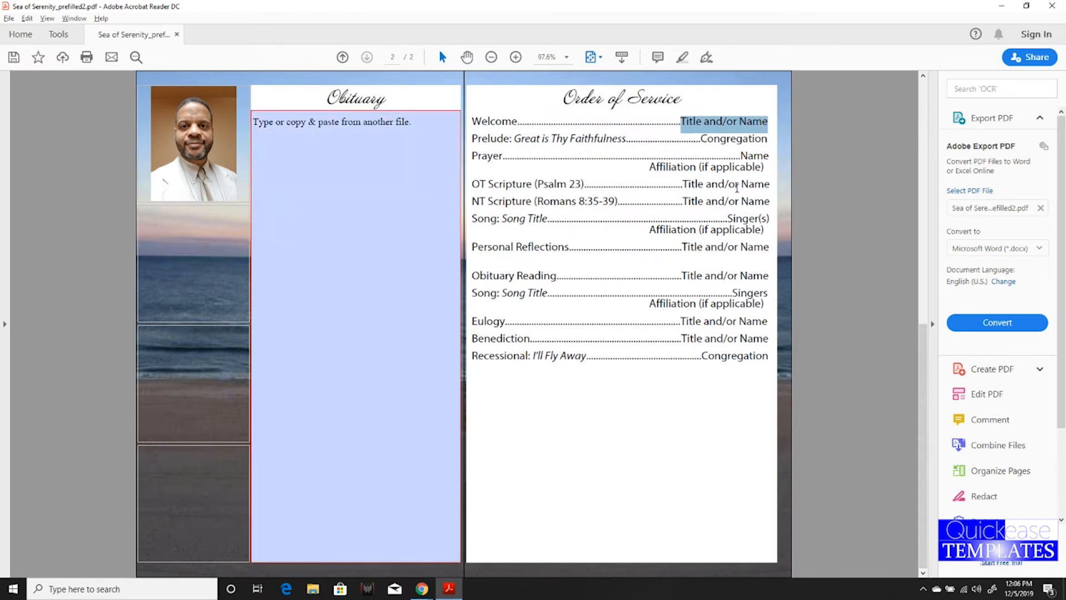
text(Pastor)
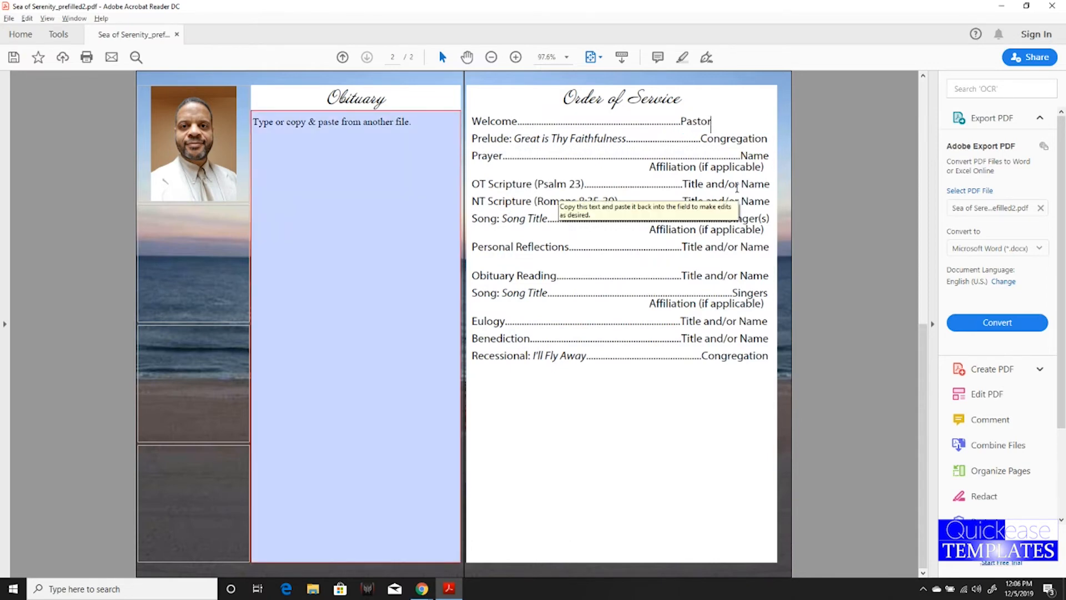
text( Doe)
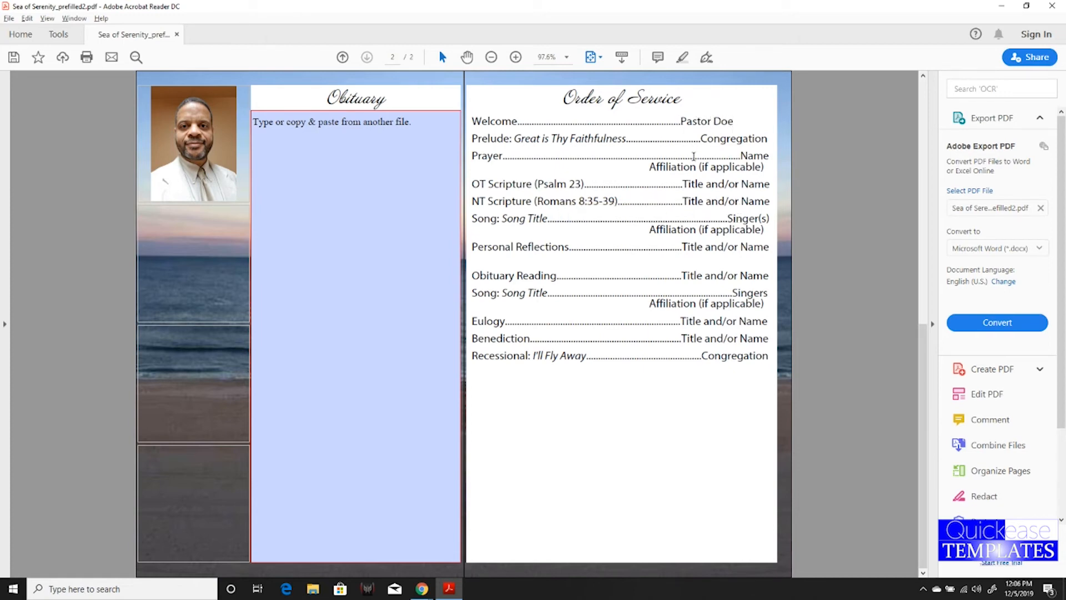
text(..............)
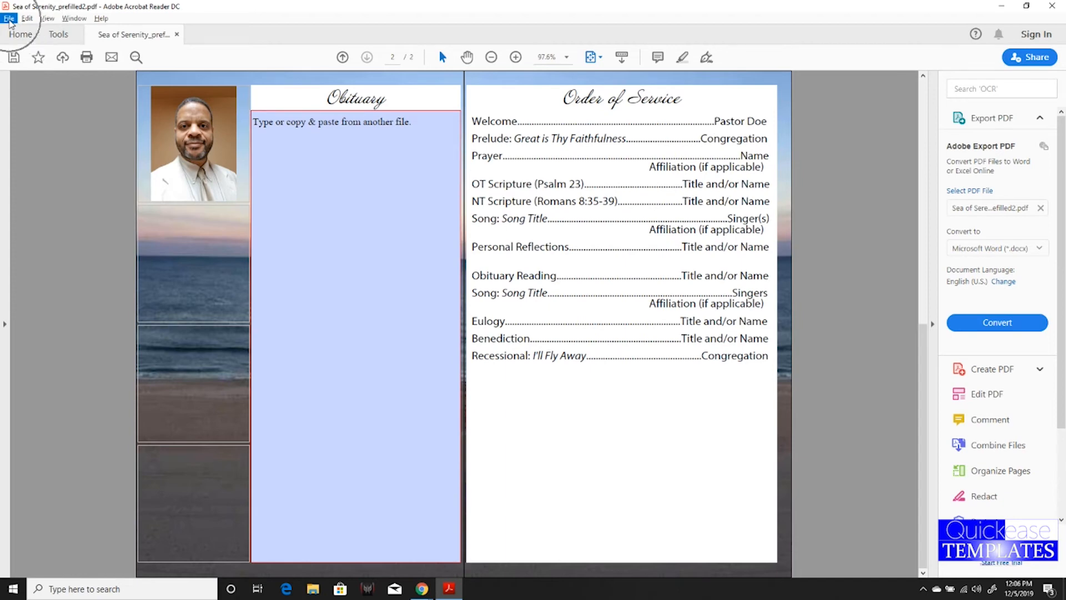
- Save a copy of the PDF to the Desktop, named with the deceased's full name followed by "Obituary"
click(10, 20)
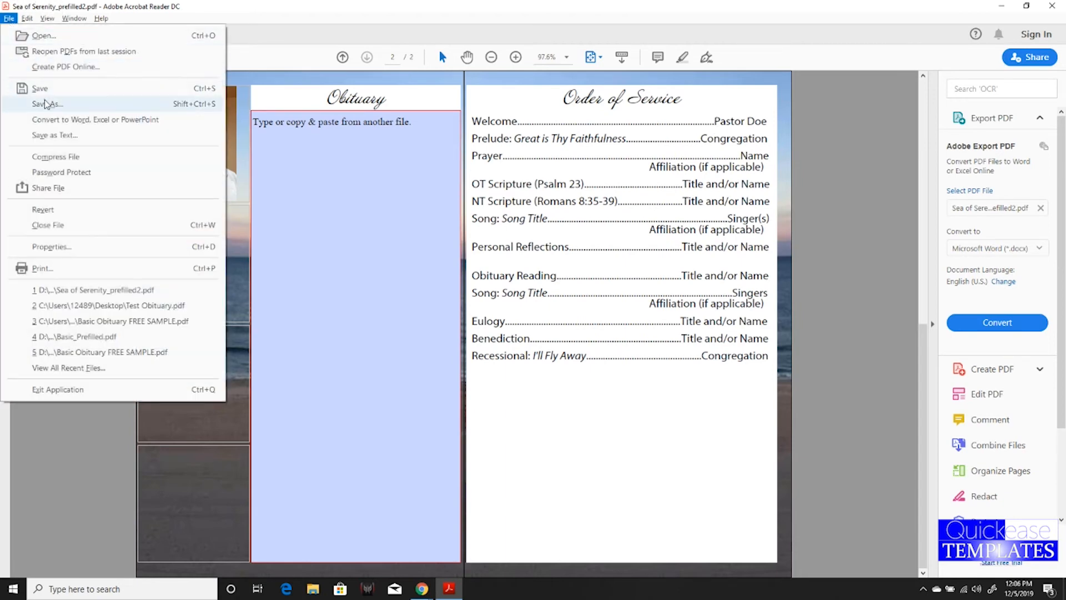
click(47, 105)
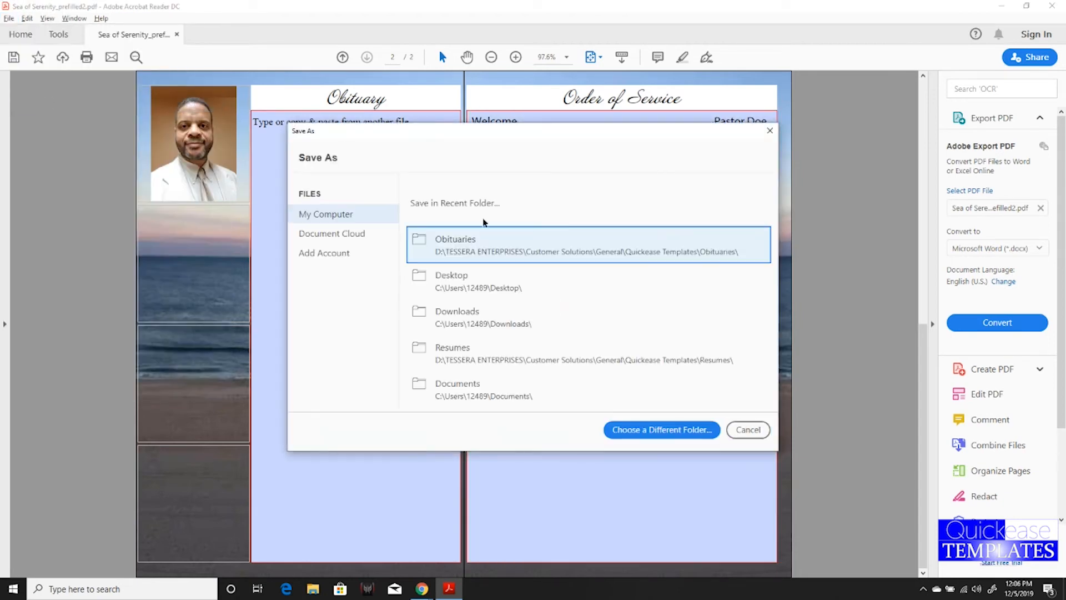
click(487, 285)
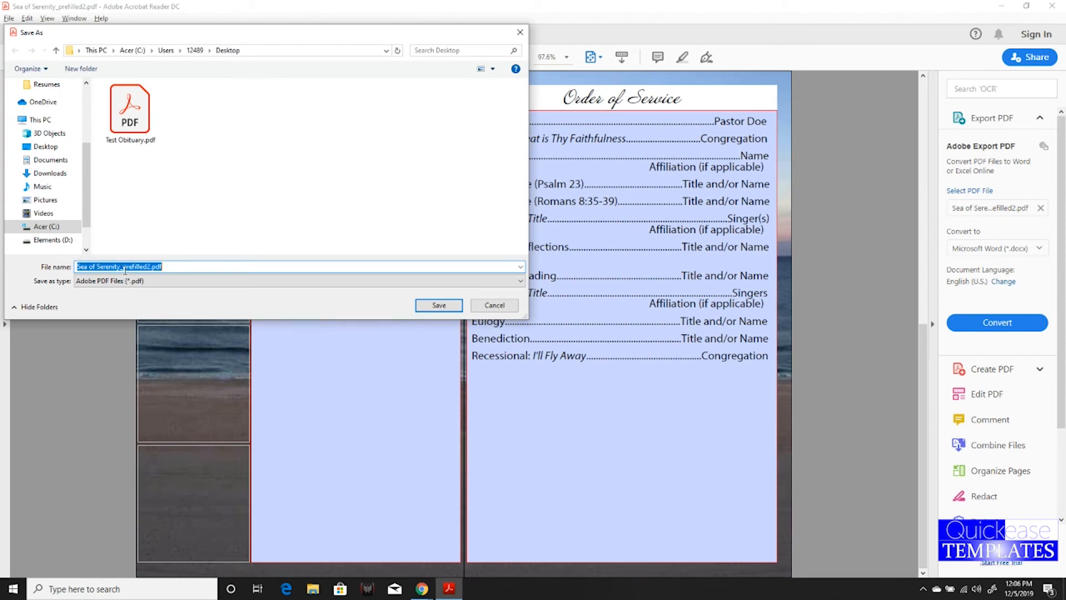
text(John Doe Obituary)
click(447, 307)
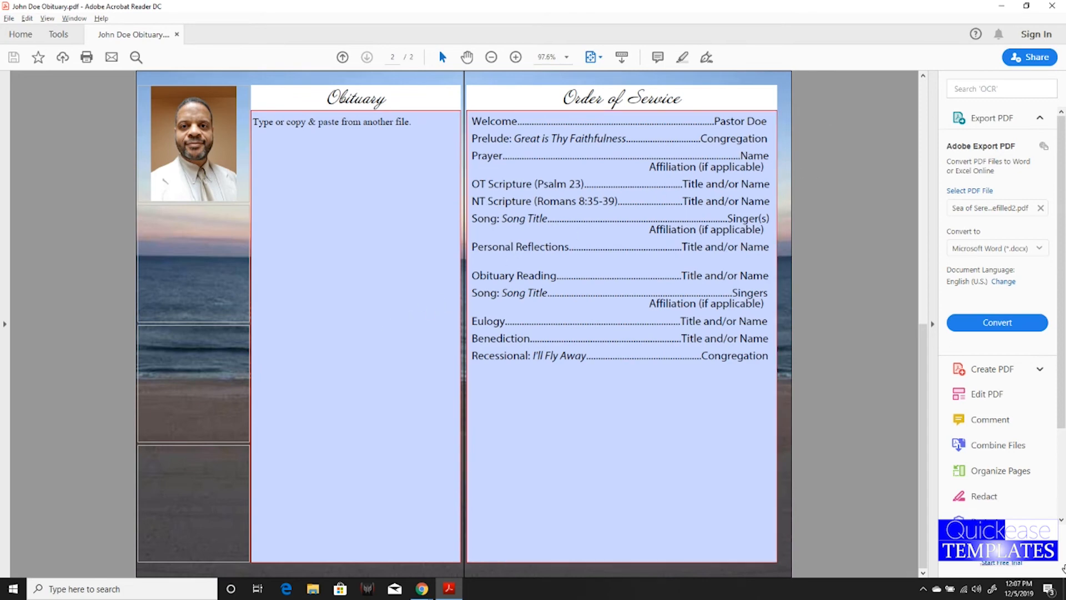
- Close the finished PDF and reopen the newly saved obituary file from the desktop with Adobe Acrobat Reader DC
click(1052, 6)
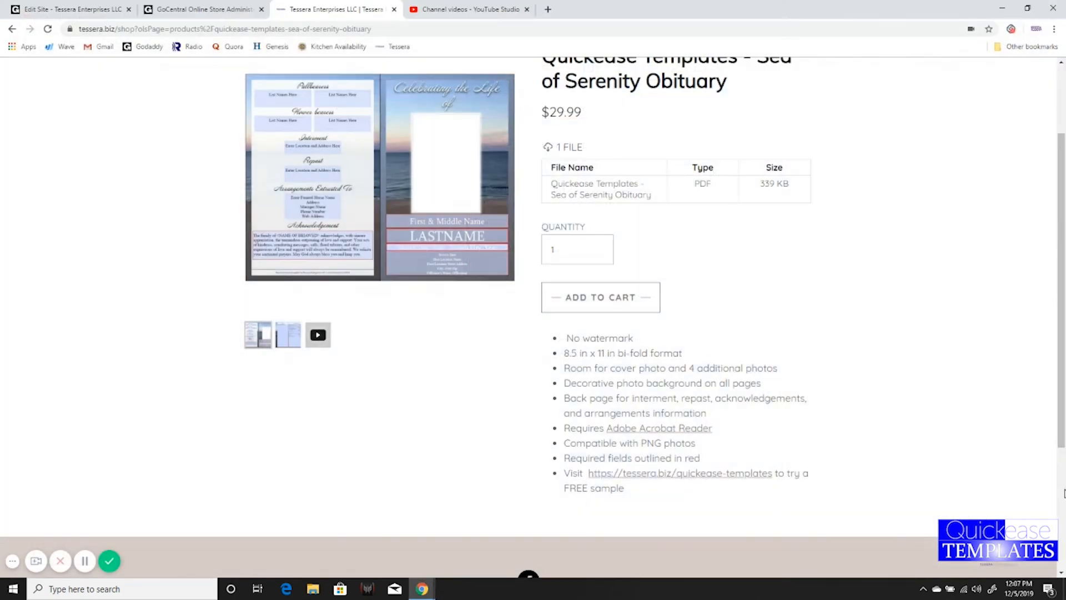
click(1003, 8)
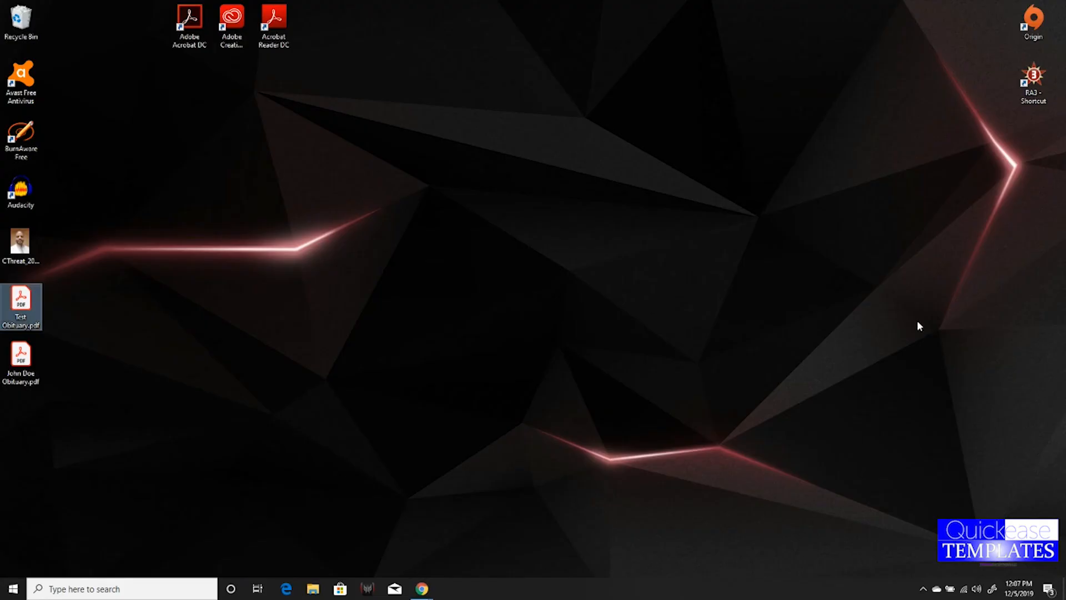
click(26, 364)
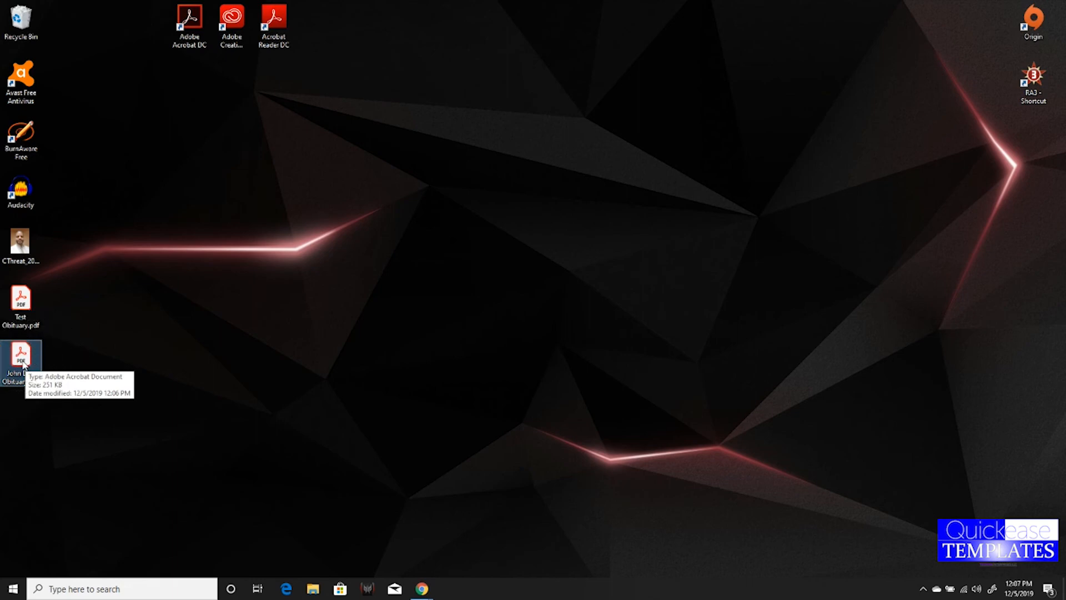
right_click(20, 362)
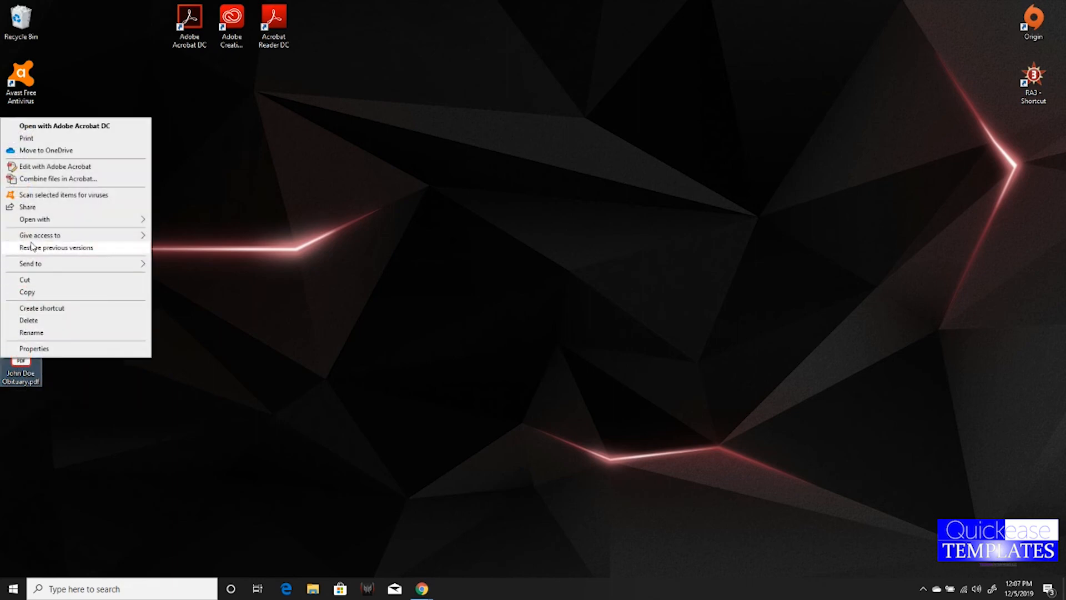
mouse_move(34, 222)
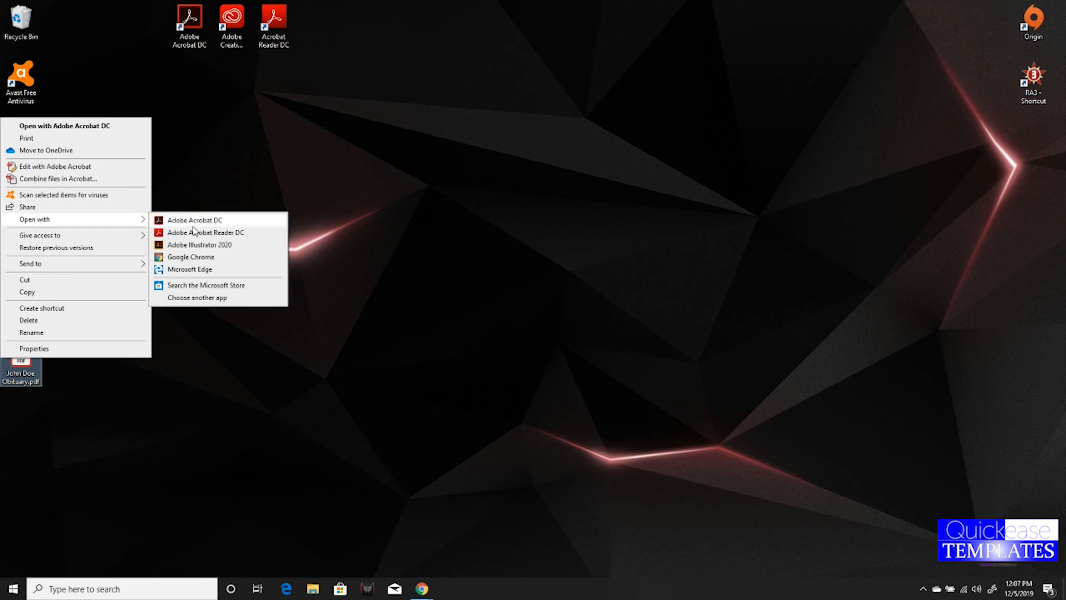
click(214, 237)
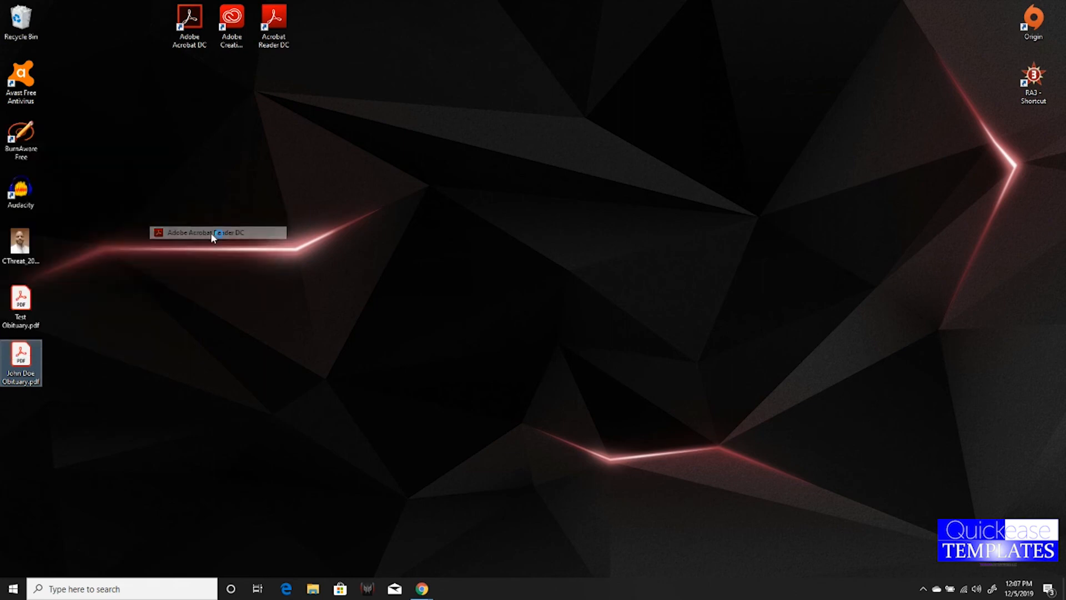